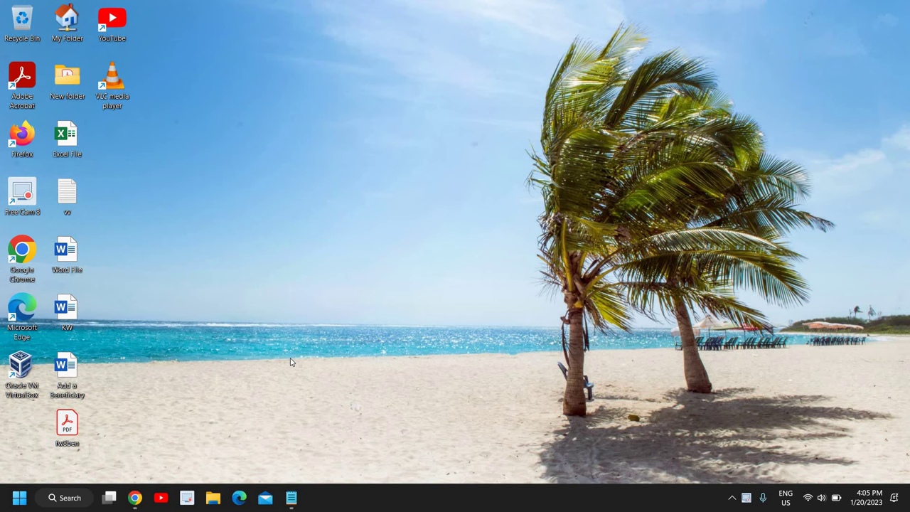
Find the Windows Troubleshoot settings through a system search and open the list of other trouble-shooters
left_click(59, 498)
type("trou")
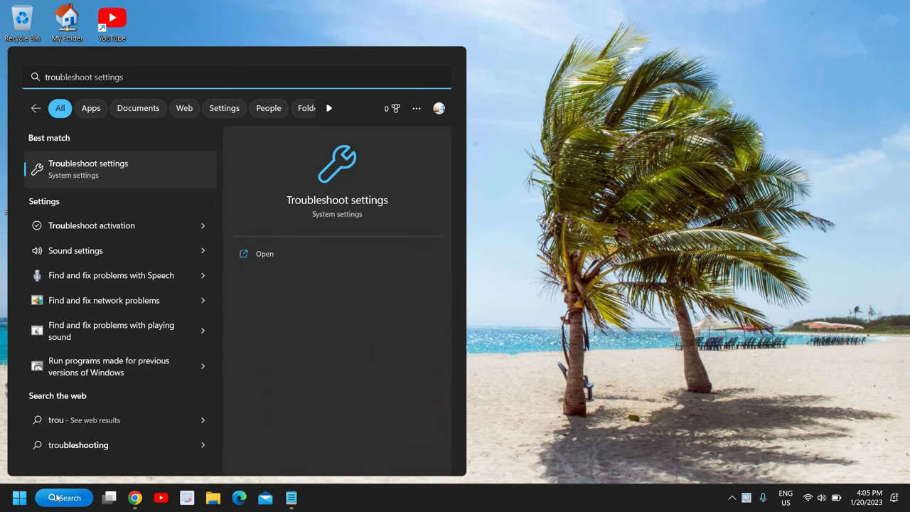
left_click(120, 168)
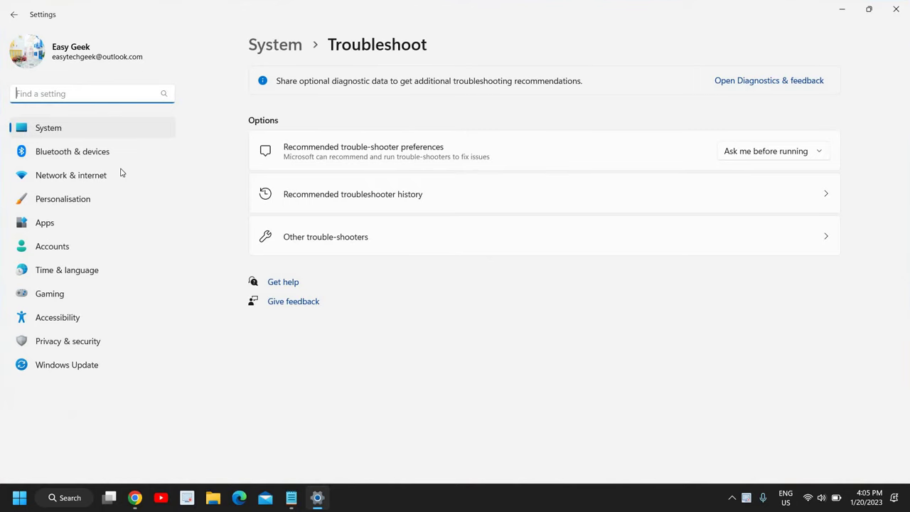
left_click(338, 242)
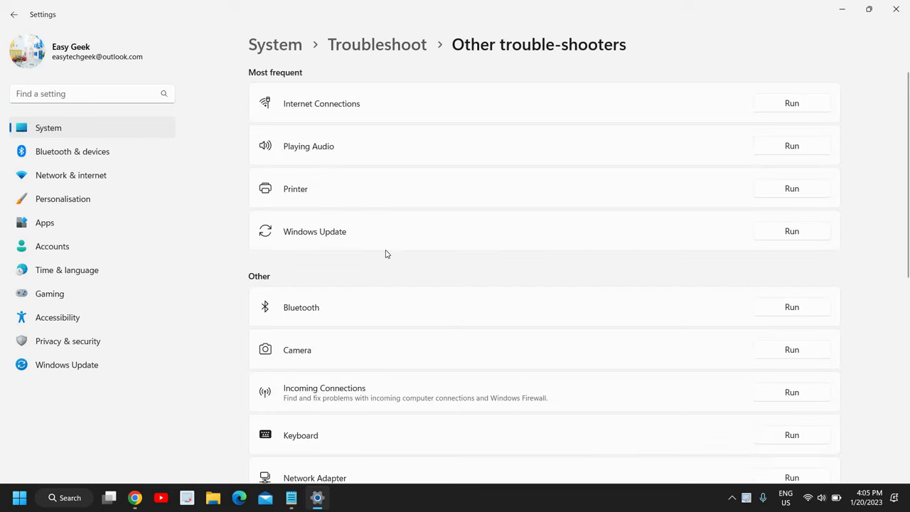
Run the Power trouble-shooter and close its report and the Settings window
scroll(386, 253, "down", 3)
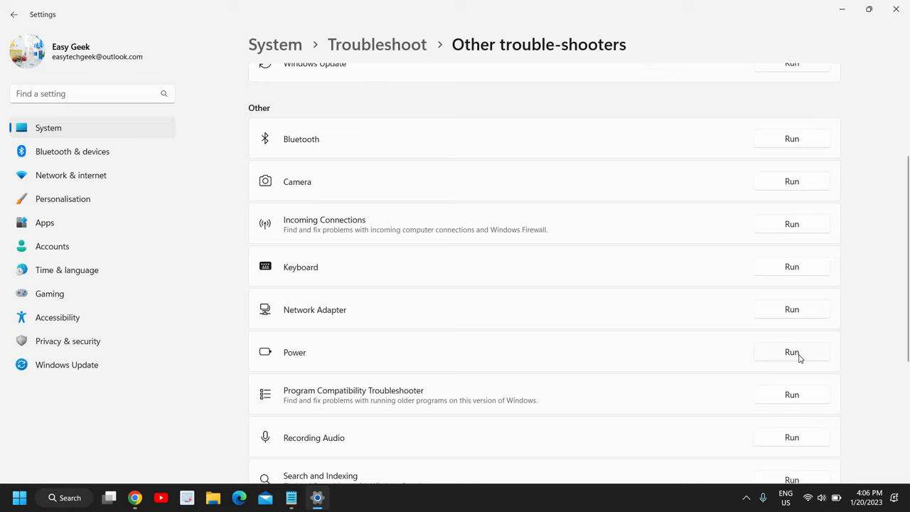
left_click(797, 355)
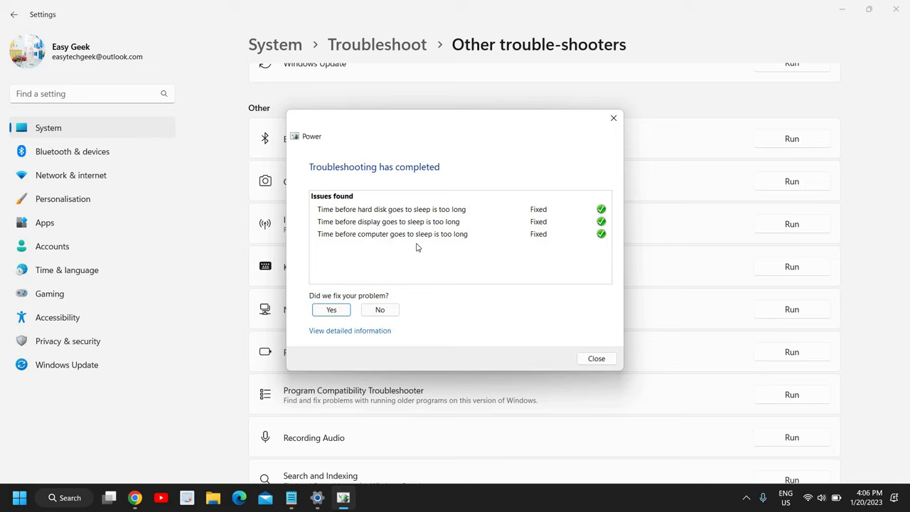
left_click(601, 361)
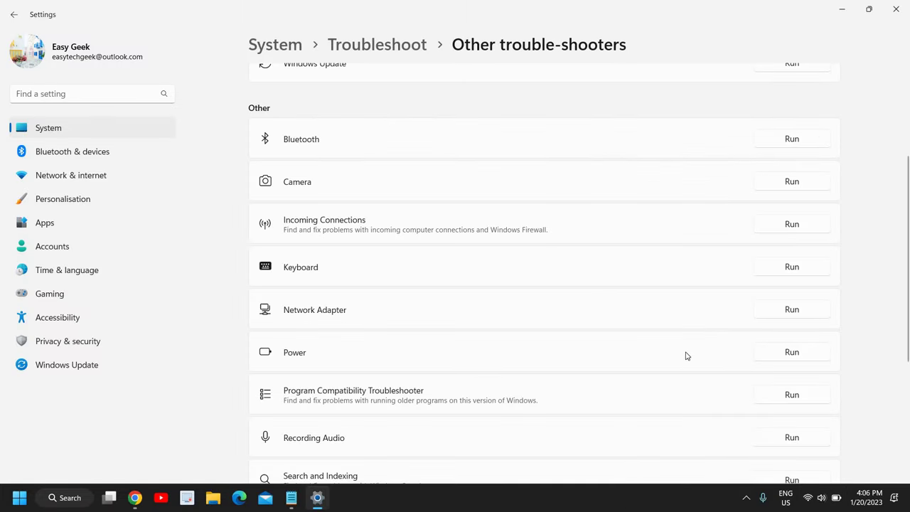
left_click(894, 10)
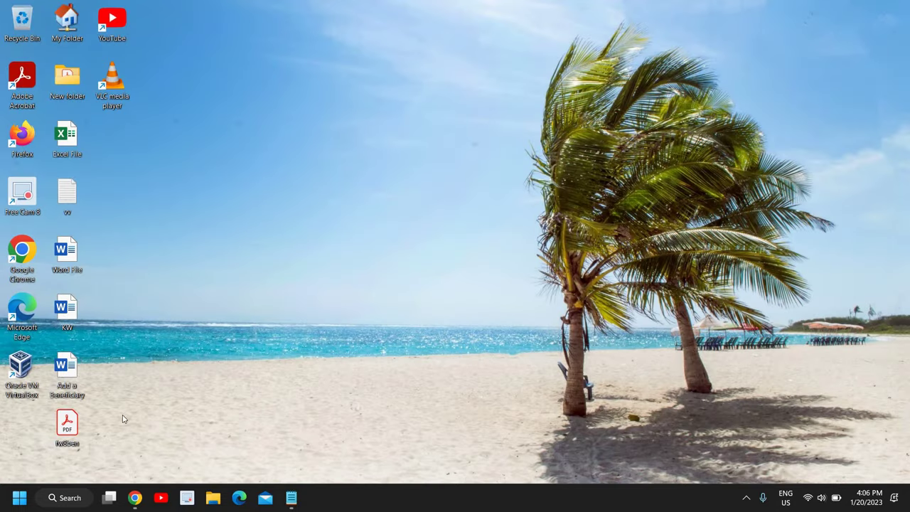
Open Device Manager and expand the Batteries category
right_click(14, 504)
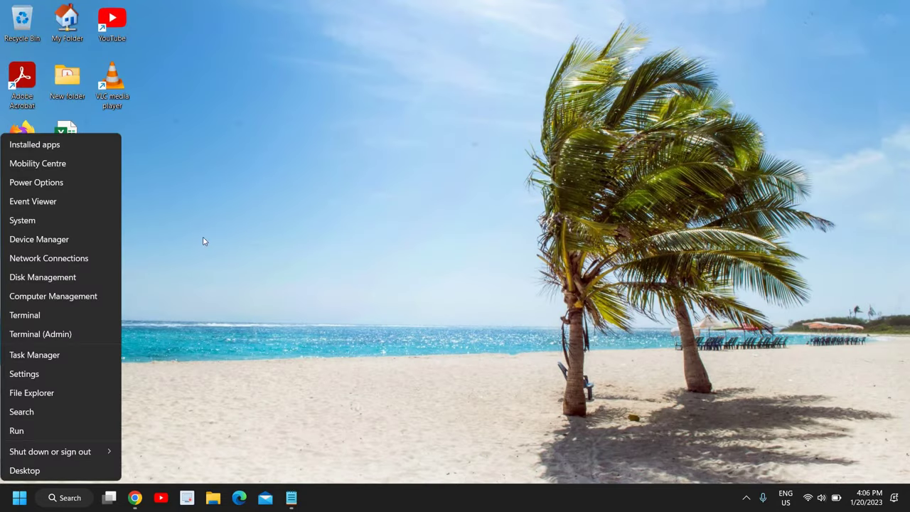
left_click(32, 245)
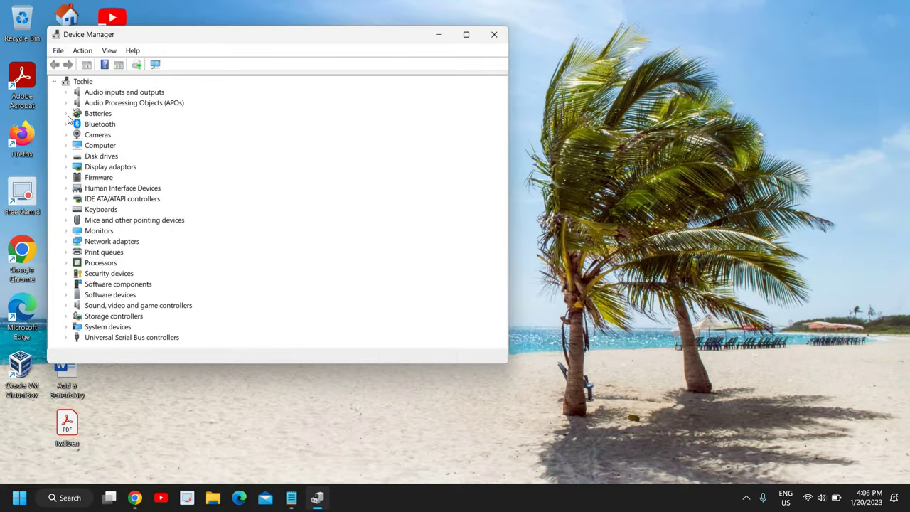
left_click(66, 115)
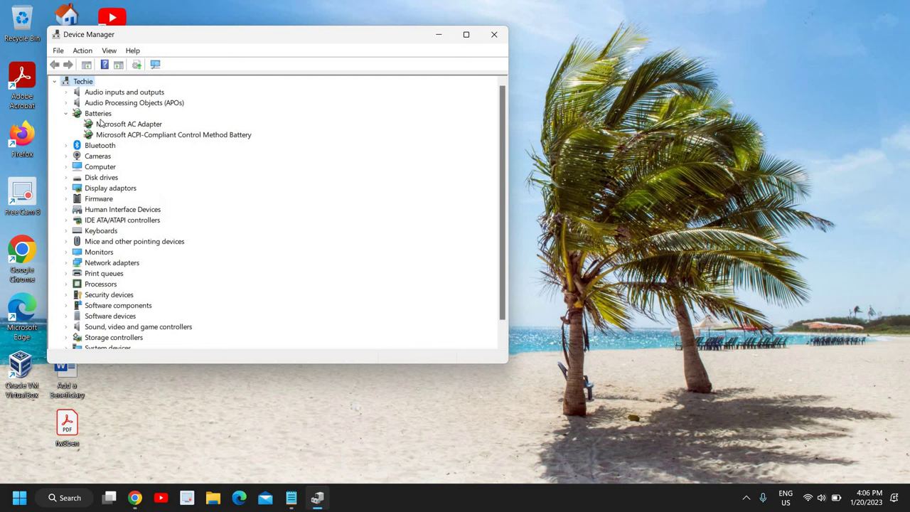
Update the Microsoft AC Adapter driver by searching automatically for drivers, and close the update wizard
left_click(120, 126)
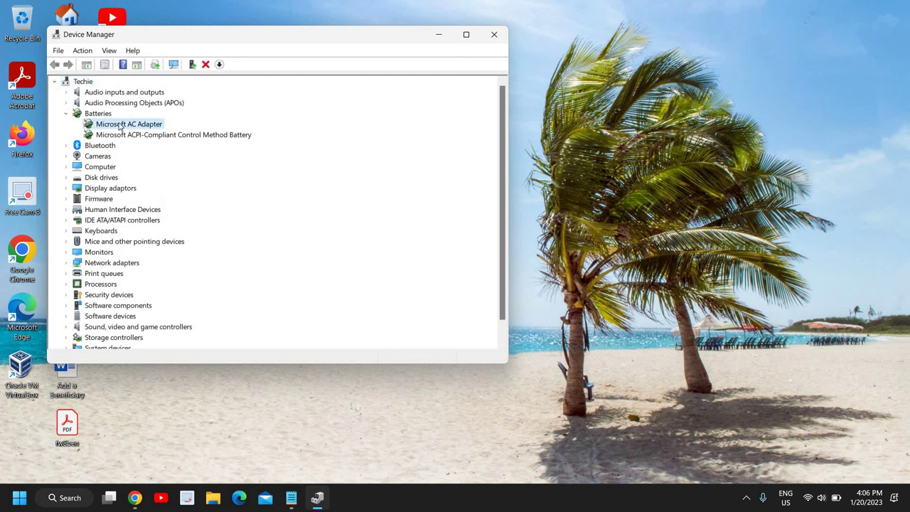
right_click(120, 125)
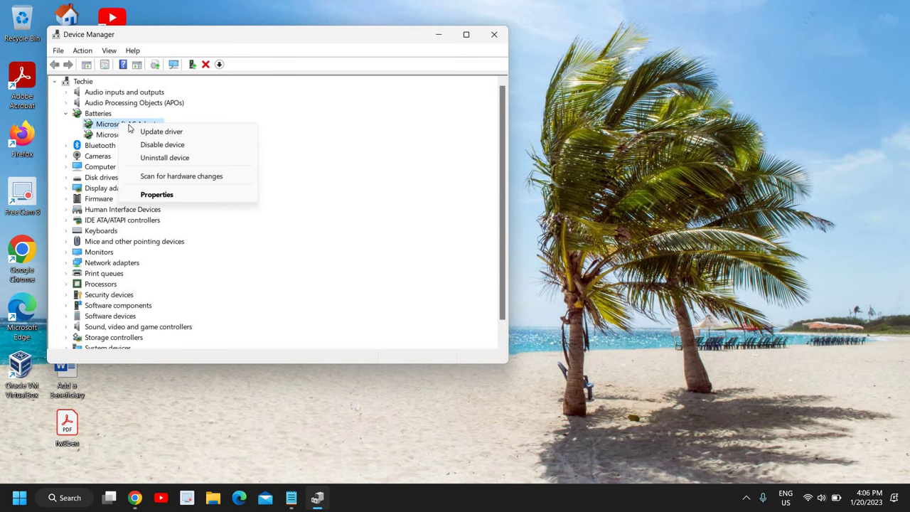
left_click(152, 132)
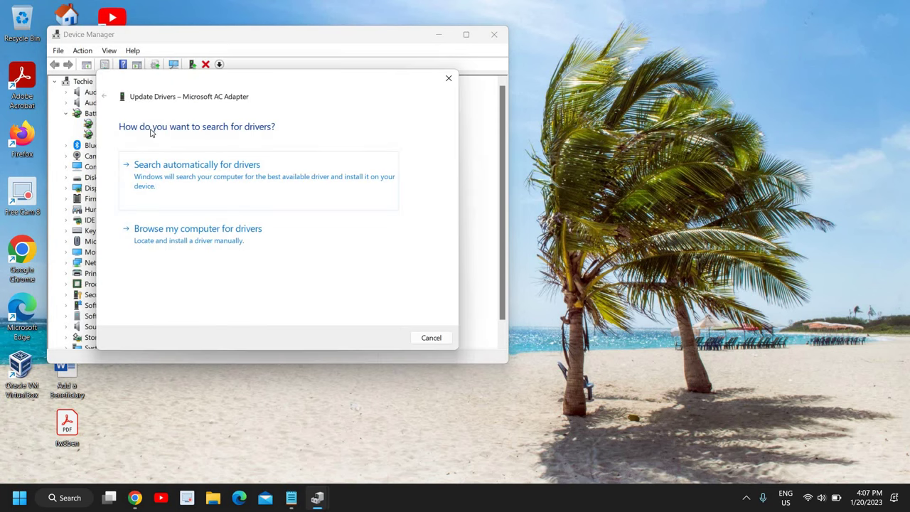
left_click(200, 178)
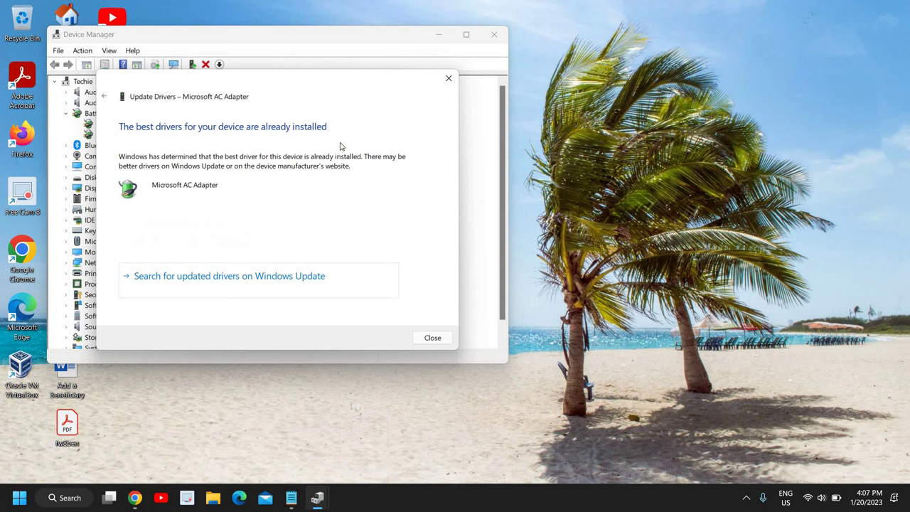
left_click(435, 337)
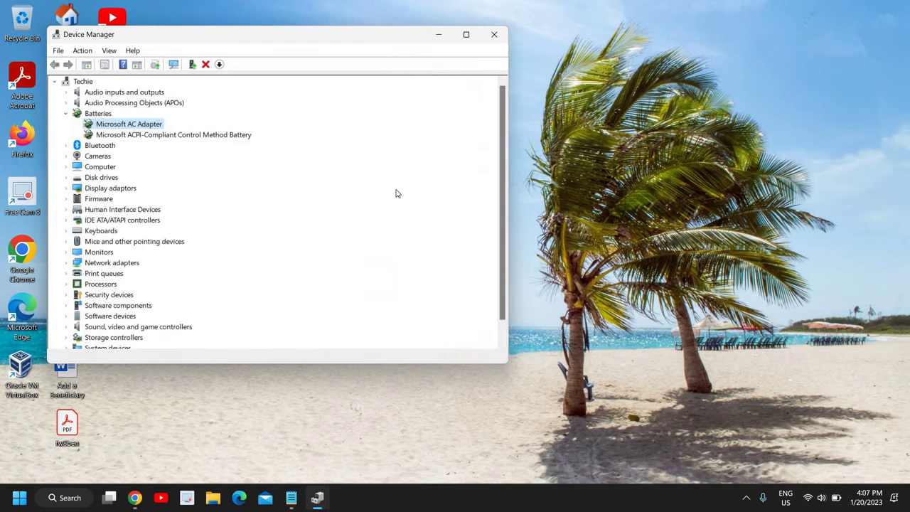
Uninstall the Microsoft AC Adapter device from the Batteries category
right_click(142, 128)
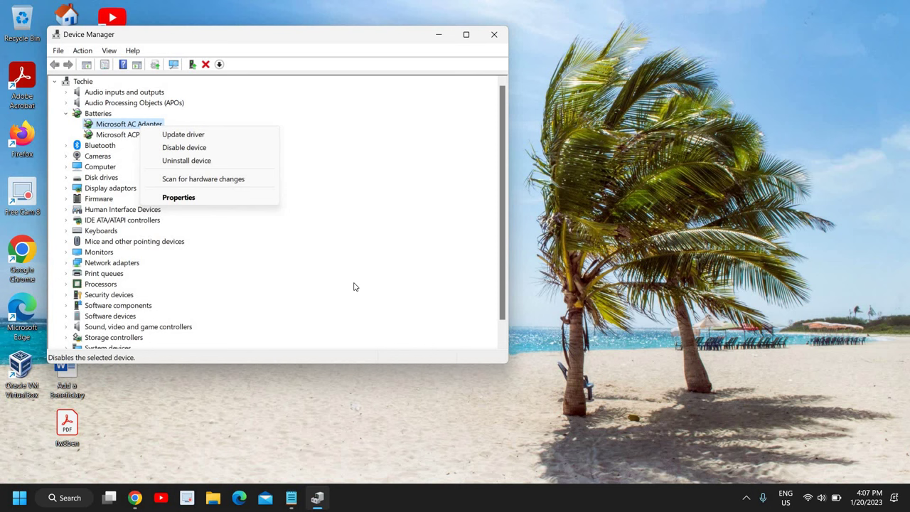
left_click(440, 225)
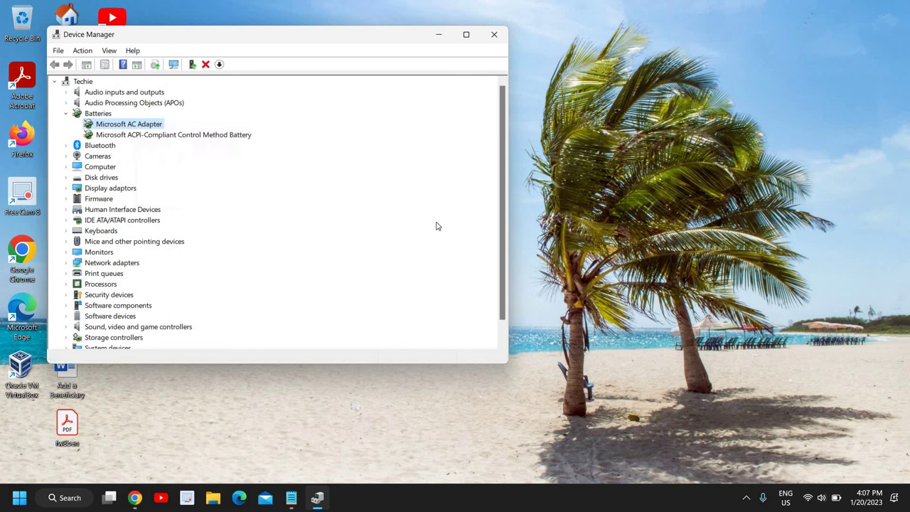
right_click(124, 126)
left_click(174, 156)
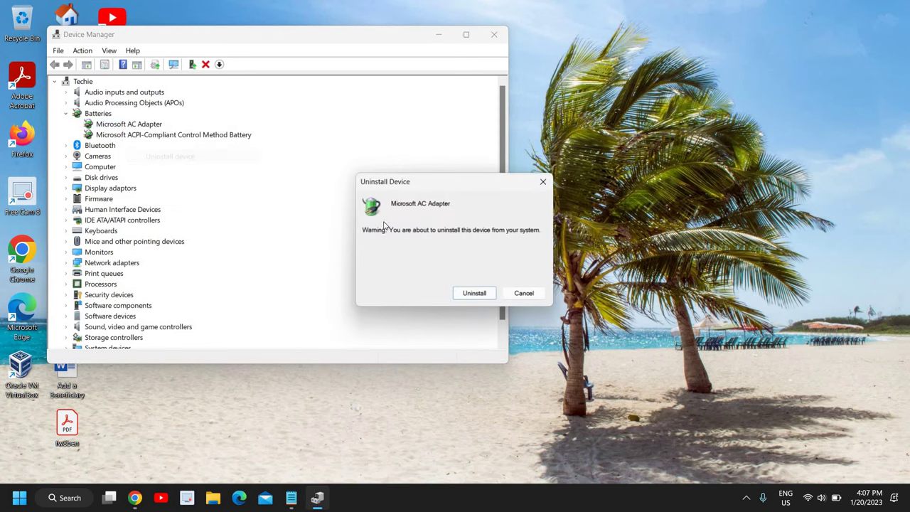
left_click(474, 293)
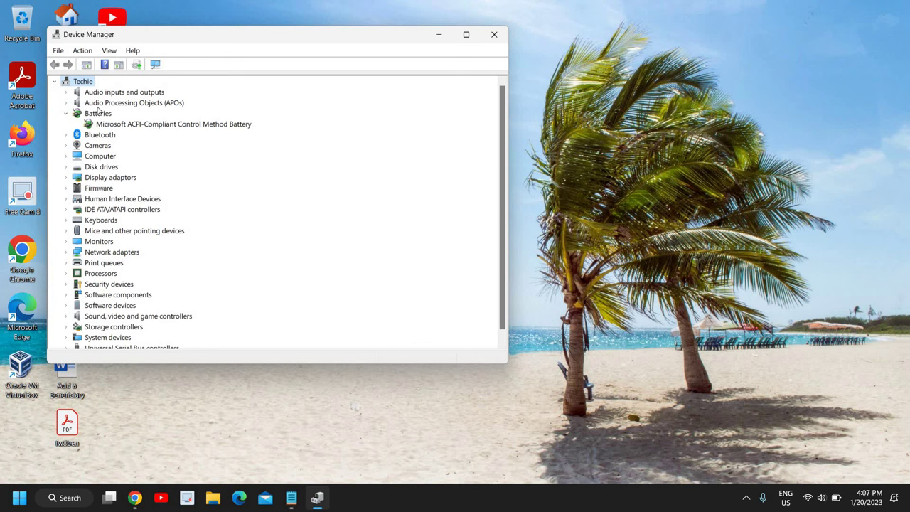
Scan for hardware changes to reinstall the Microsoft AC Adapter, and close Device Manager
left_click(85, 54)
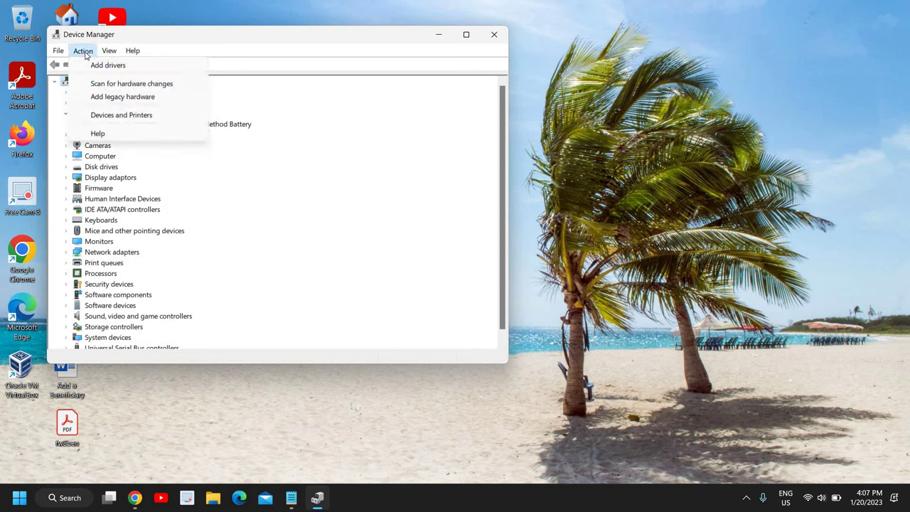
left_click(103, 86)
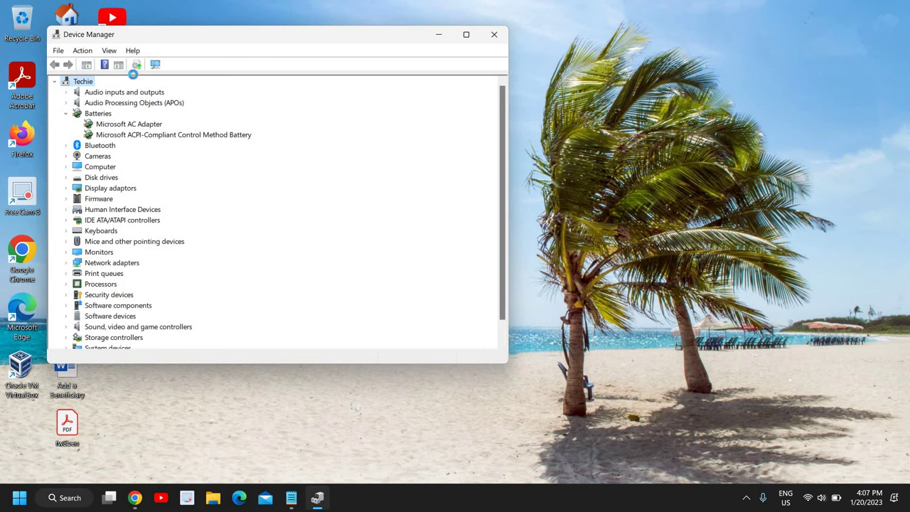
left_click(82, 54)
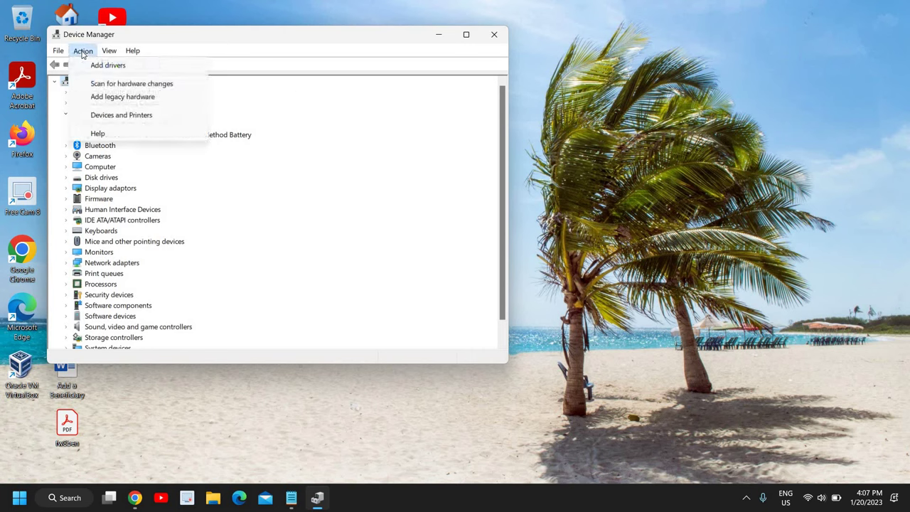
left_click(131, 83)
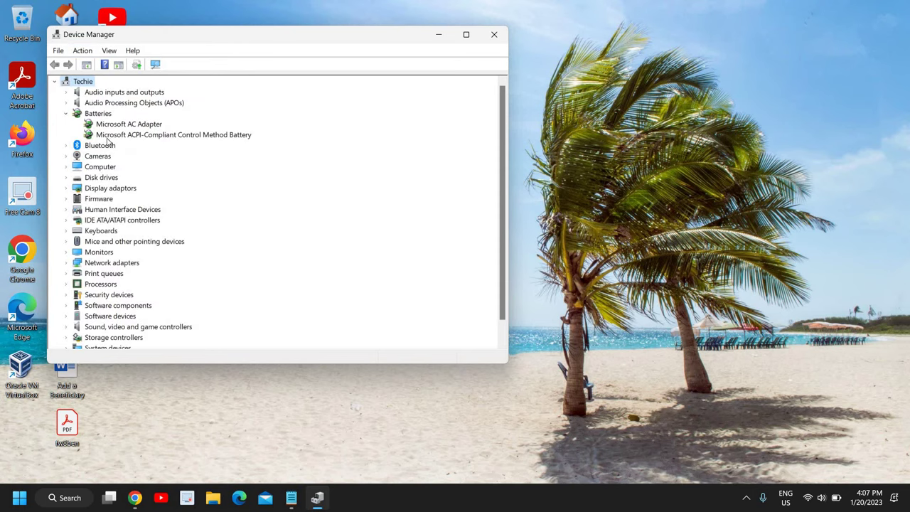
left_click(126, 125)
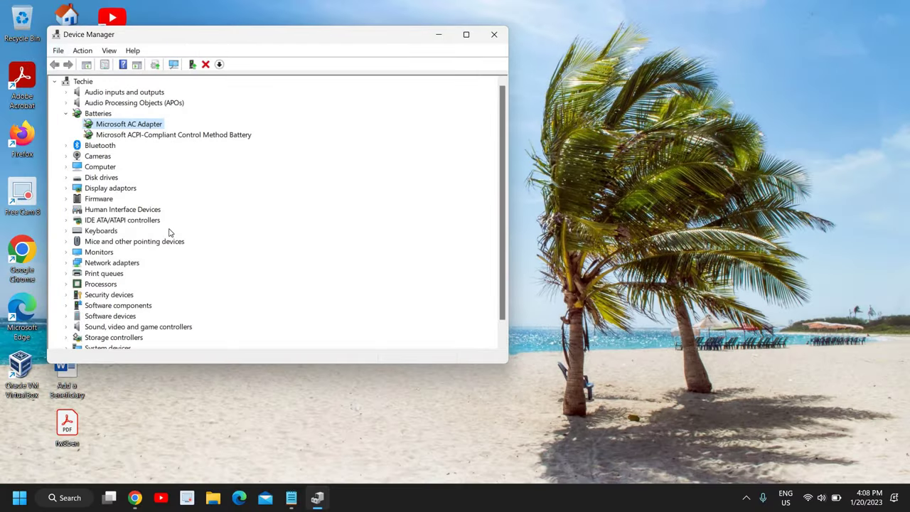
left_click(494, 34)
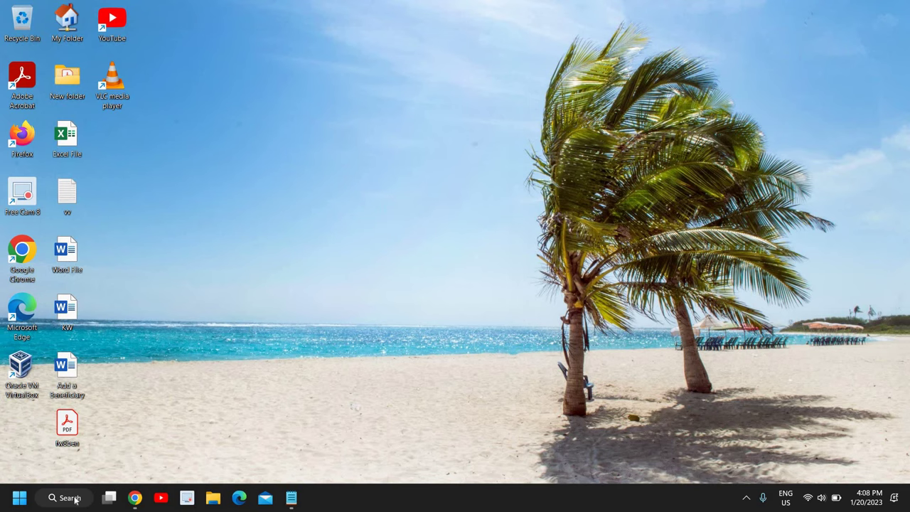
Search the system for "power", open the power plan selection to examine the available plans, and close Power Options
left_click(75, 498)
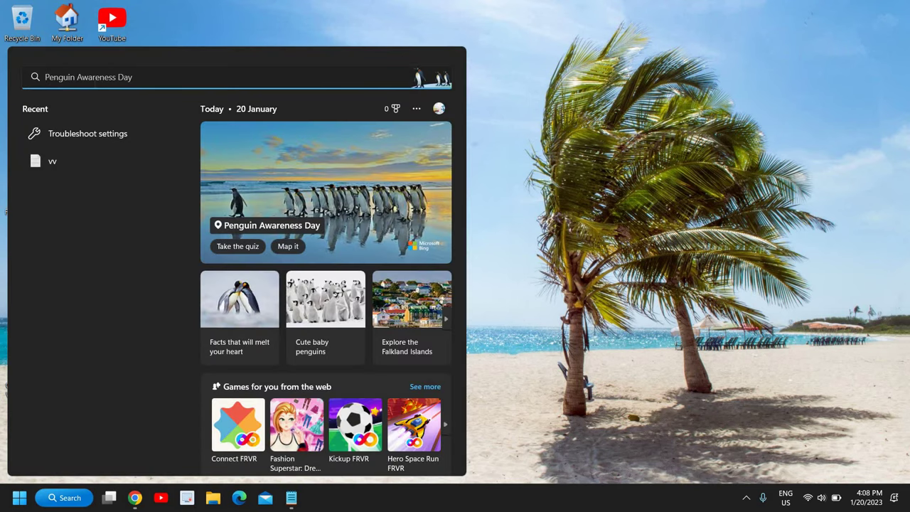
type("power")
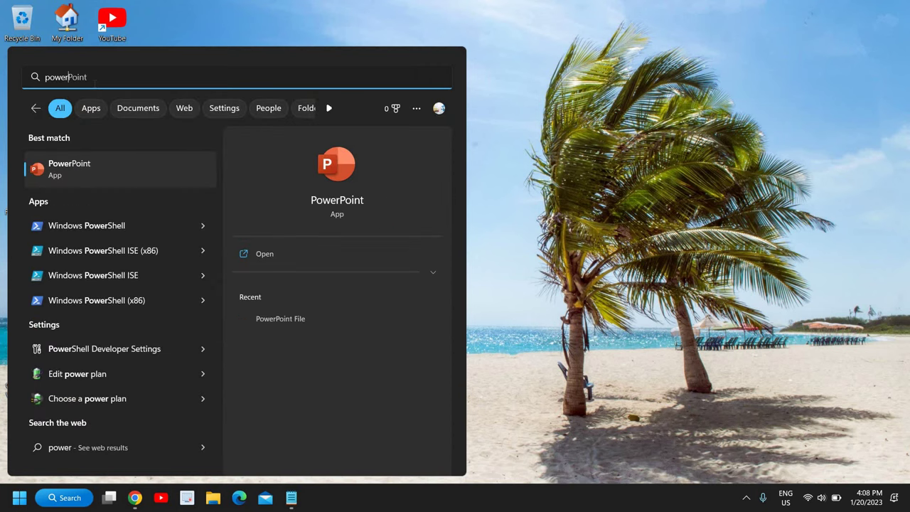
left_click(110, 393)
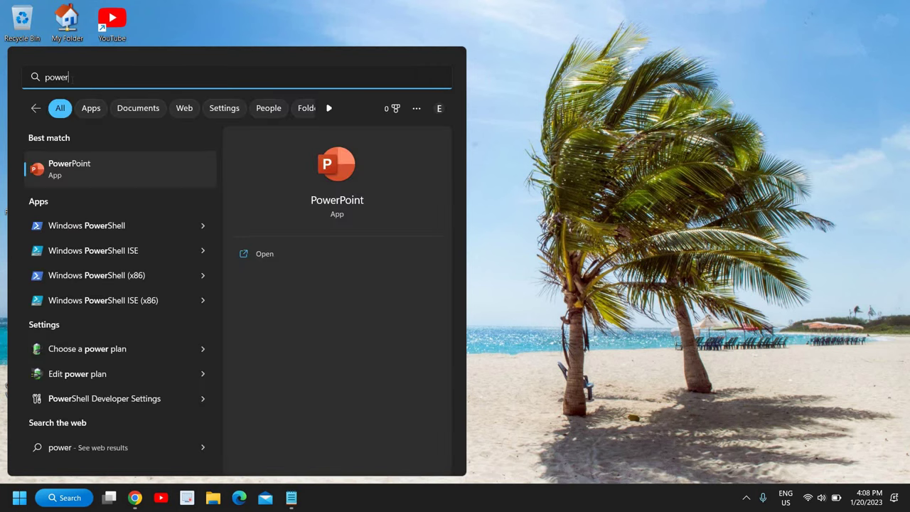
left_click(70, 402)
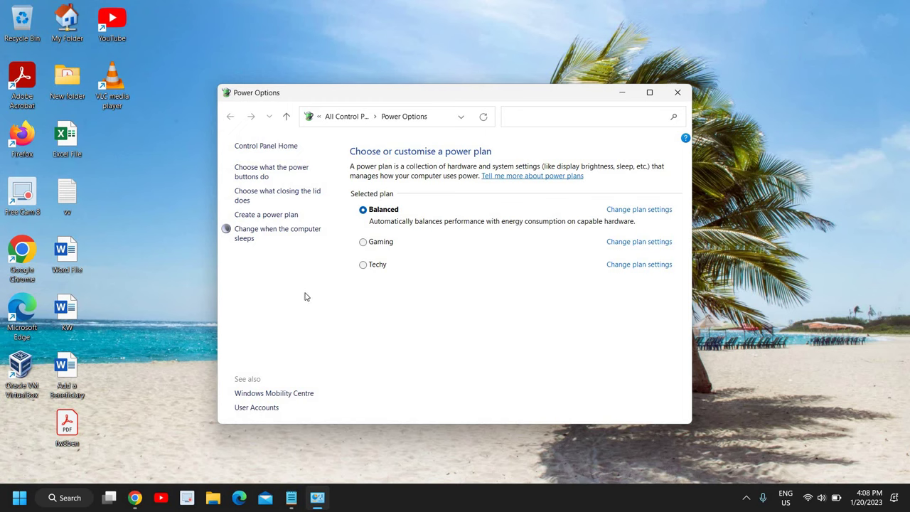
left_click(678, 93)
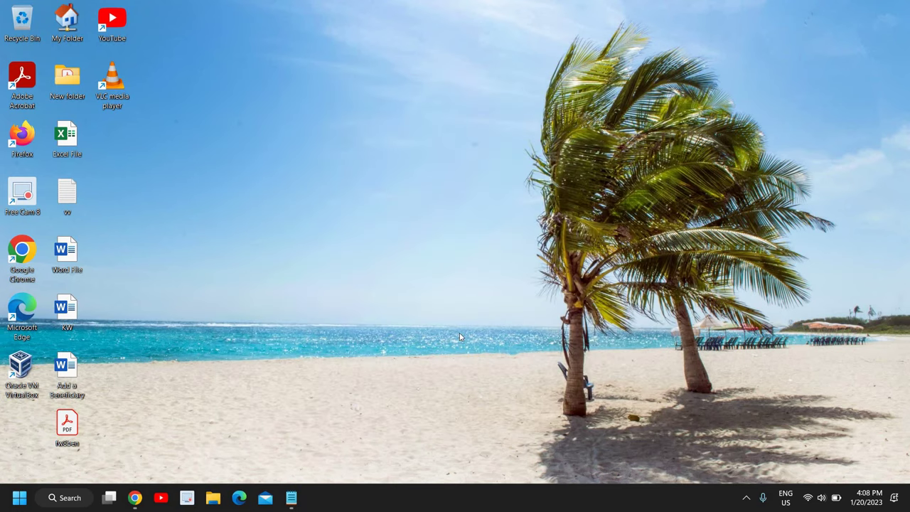